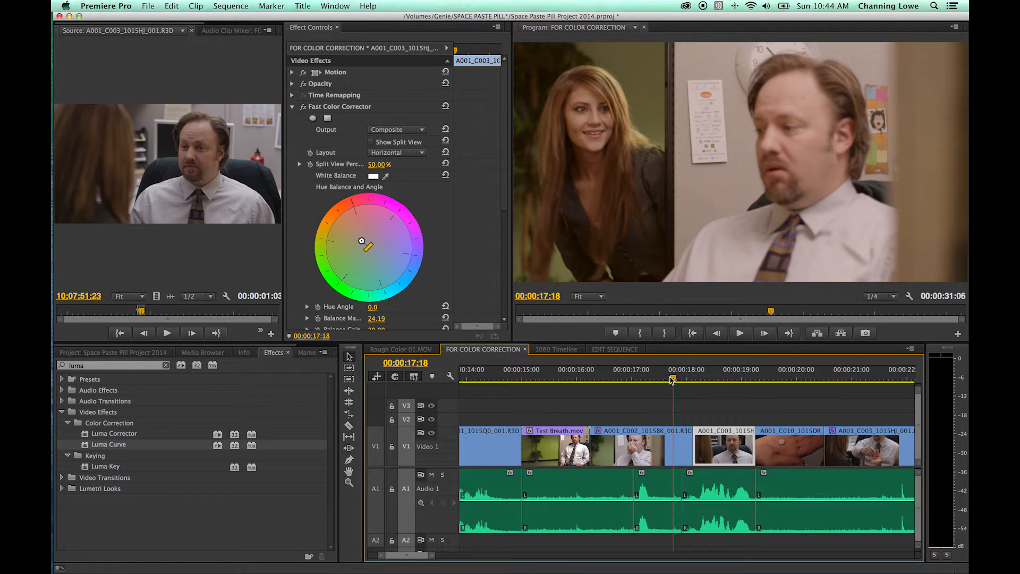
# Compare the two A001_C003_1015HJ shots of the seated man, at about 18 and 21 seconds in the sequence
pyautogui.click(661, 421)
pyautogui.moveTo(671, 384); pyautogui.dragTo(708, 378)
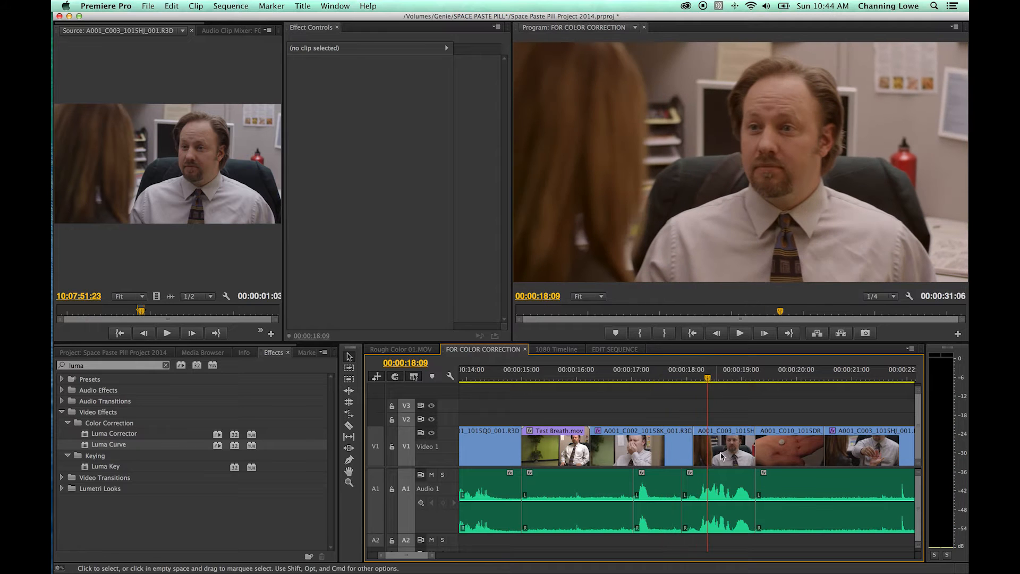
pyautogui.moveTo(710, 384); pyautogui.dragTo(849, 380)
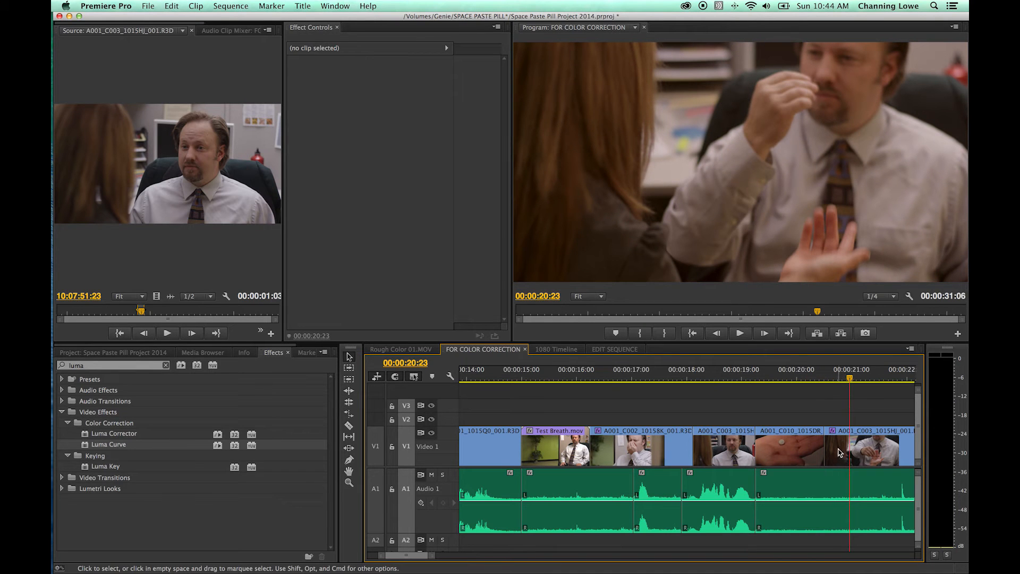
pyautogui.moveTo(744, 387); pyautogui.dragTo(853, 386)
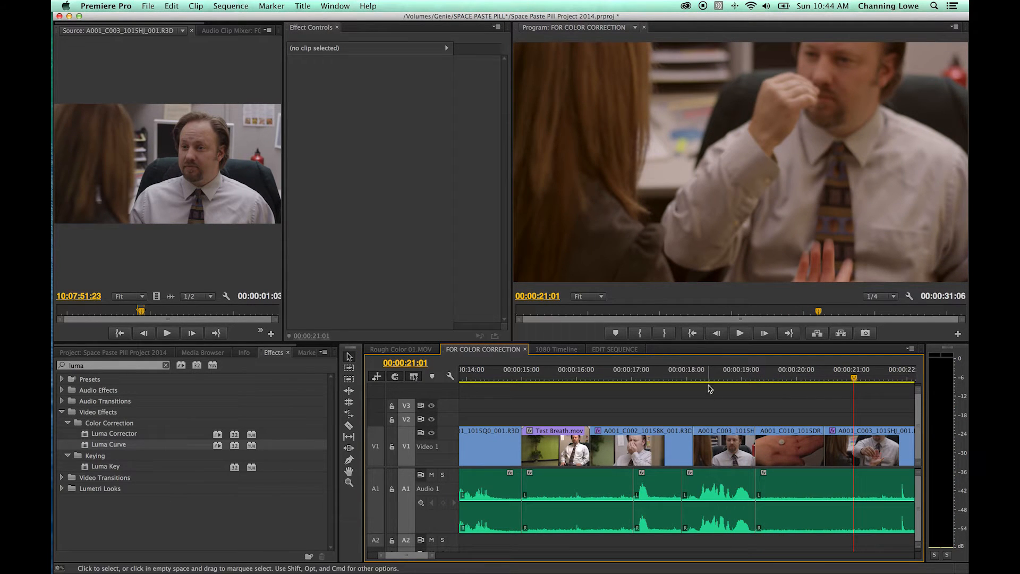
pyautogui.click(730, 378)
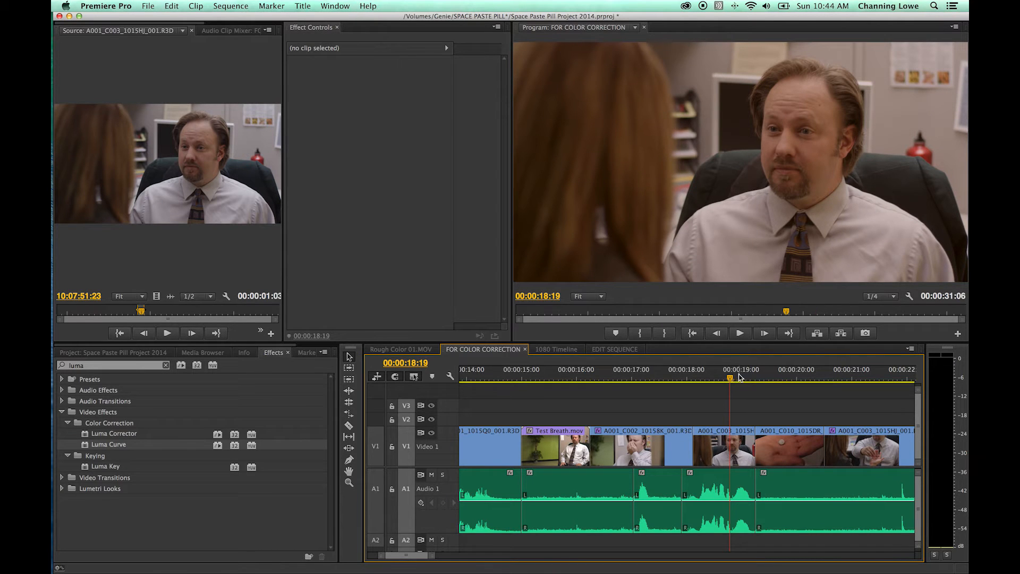
pyautogui.click(719, 433)
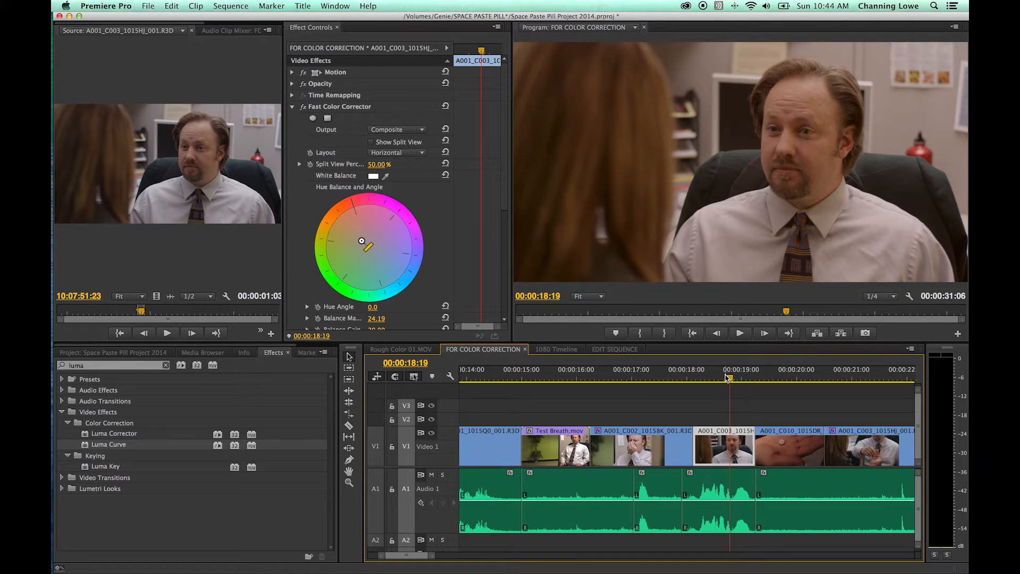
pyautogui.moveTo(731, 379); pyautogui.dragTo(845, 378)
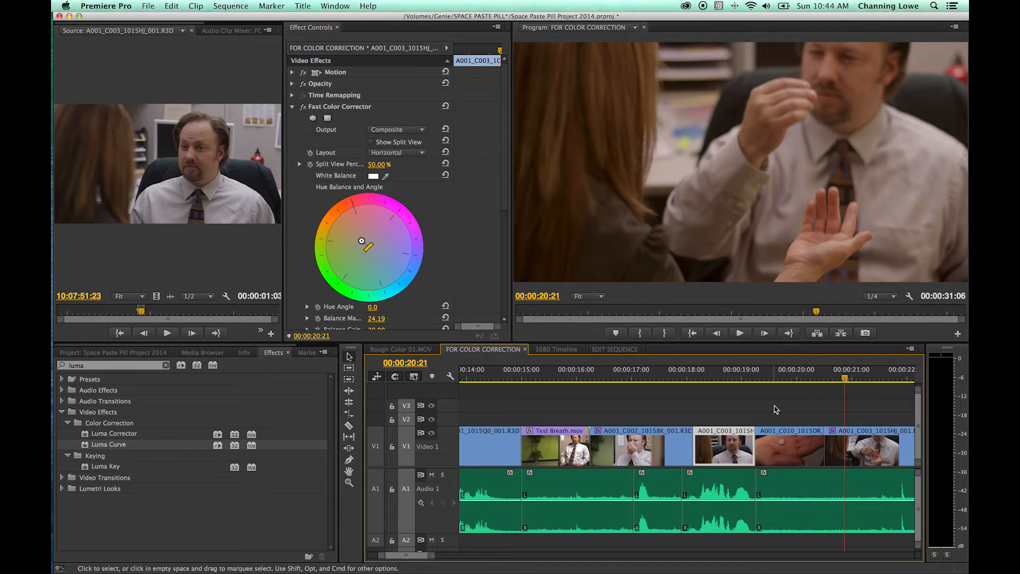
pyautogui.moveTo(823, 376); pyautogui.dragTo(738, 376)
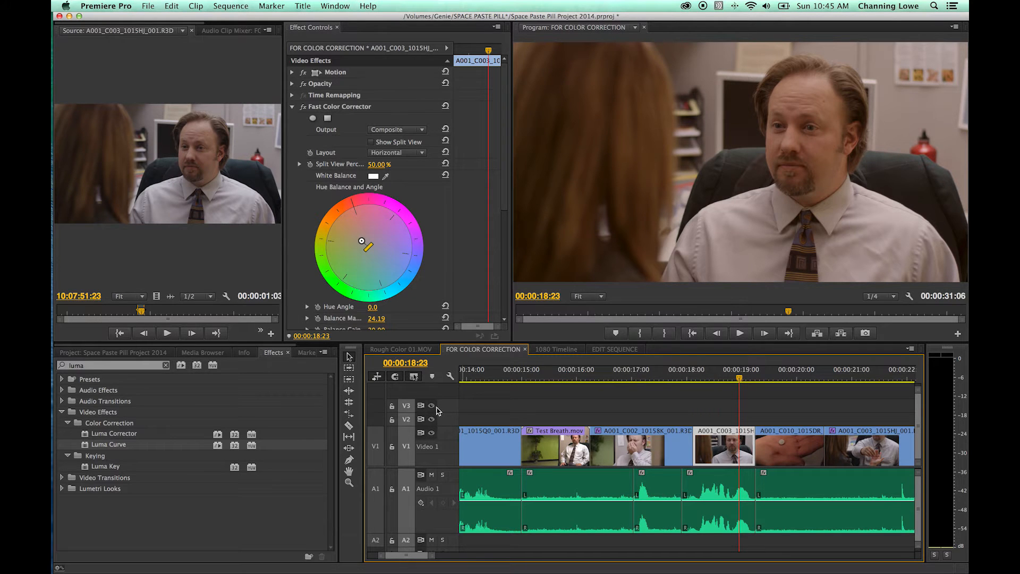
# Reveal the selected clip's source file in Finder, close that window, and reveal the clip among the RED footage in the project
pyautogui.rightClick(719, 445)
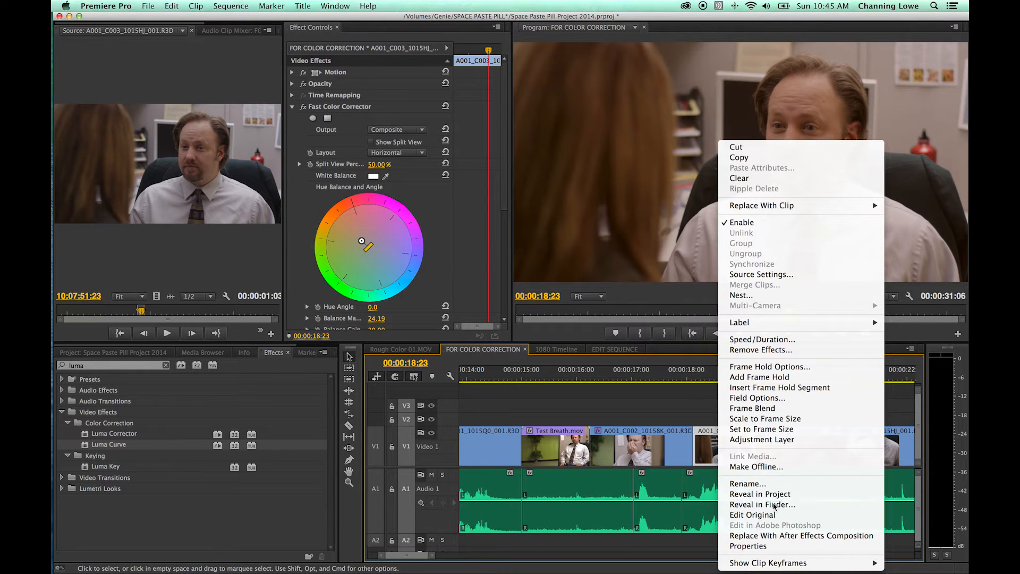
pyautogui.click(774, 506)
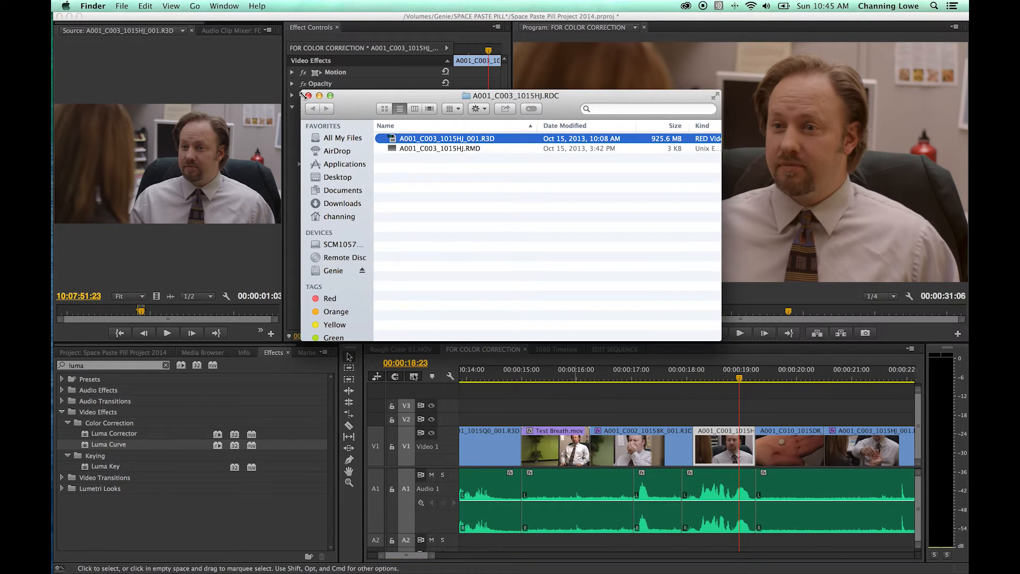
pyautogui.click(309, 96)
pyautogui.rightClick(715, 447)
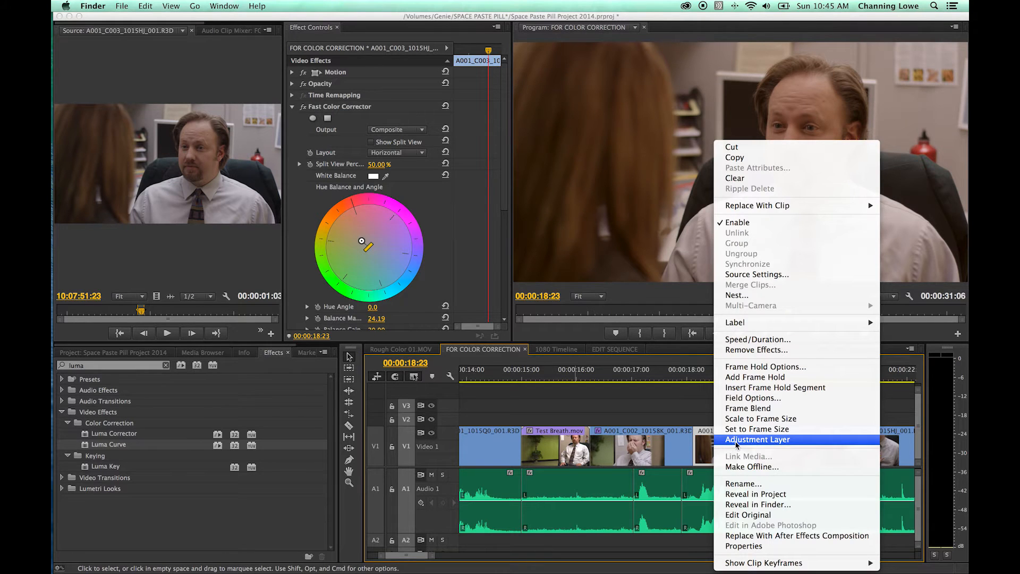
pyautogui.click(768, 495)
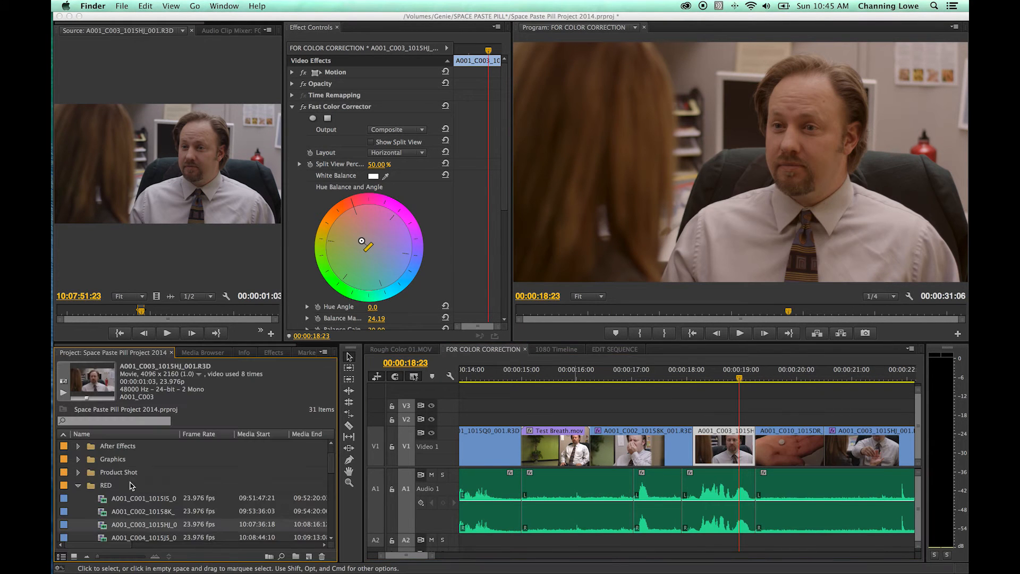
pyautogui.scroll(-3, 131, 516)
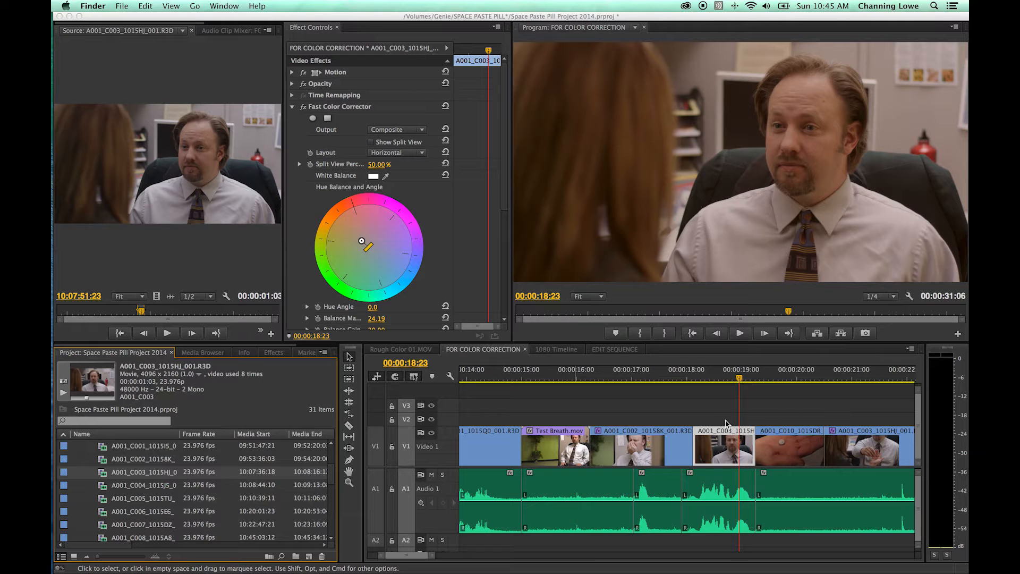
# Reset the current workspace and show the effect settings of the A001_C003_1015HJ clip at 00:00:18:15
pyautogui.click(736, 380)
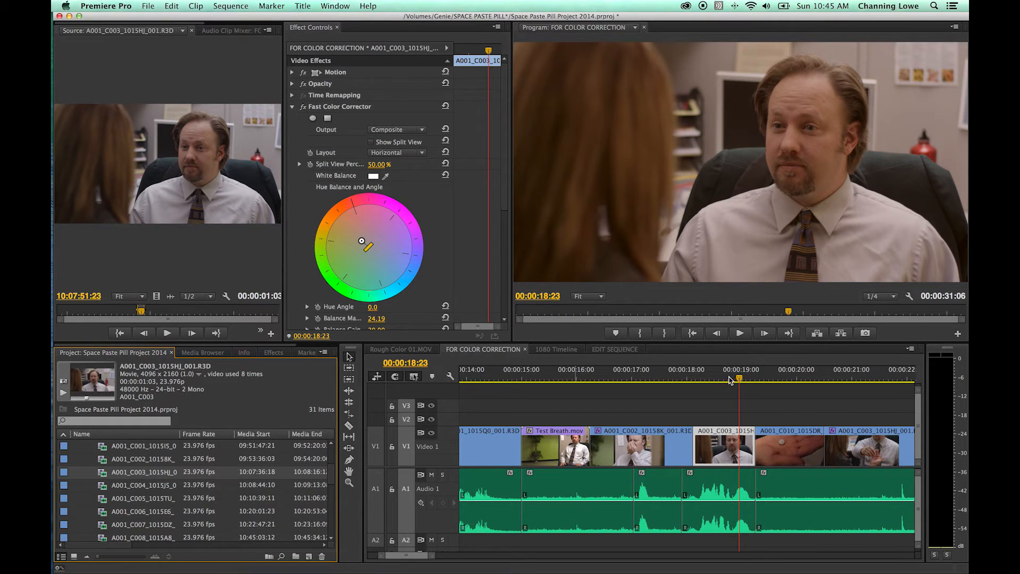
pyautogui.click(722, 379)
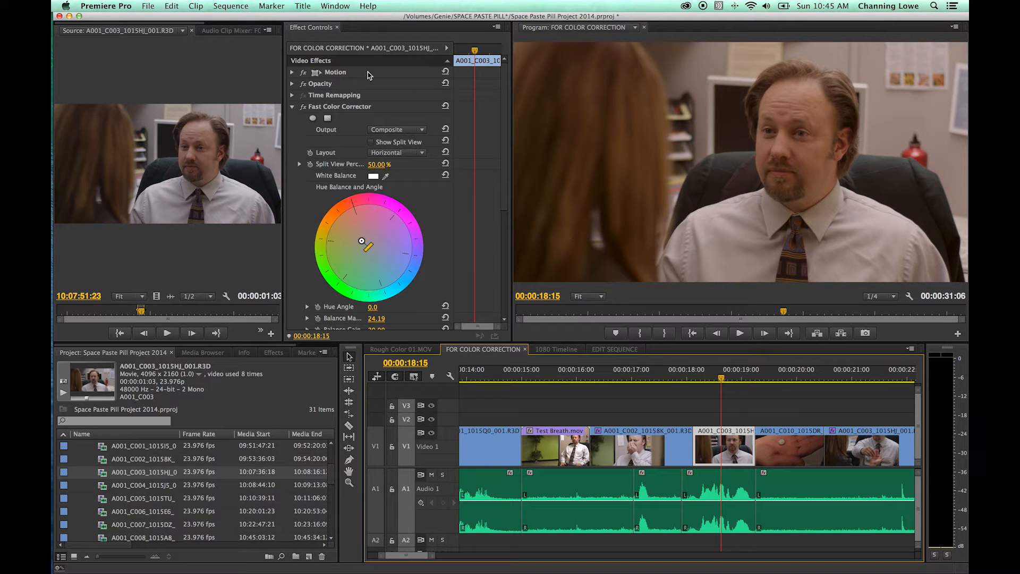
pyautogui.moveTo(288, 28); pyautogui.dragTo(223, 58)
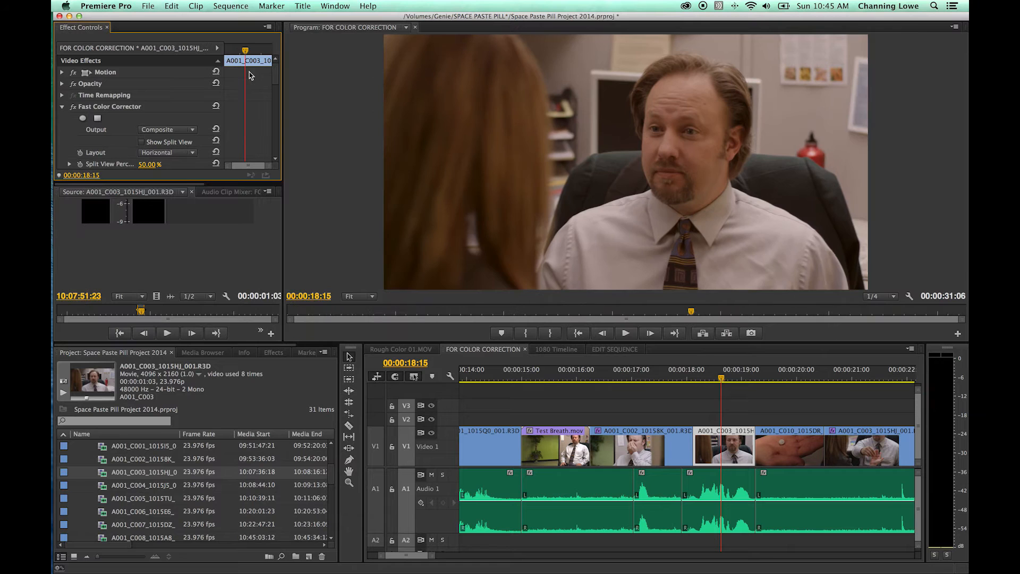
pyautogui.click(335, 5)
pyautogui.moveTo(423, 20)
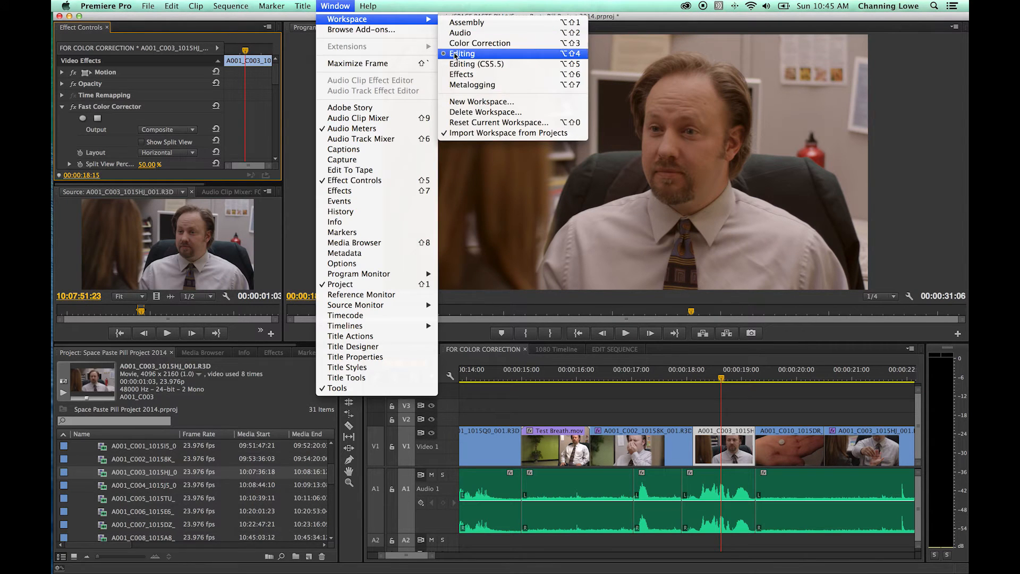
pyautogui.click(467, 123)
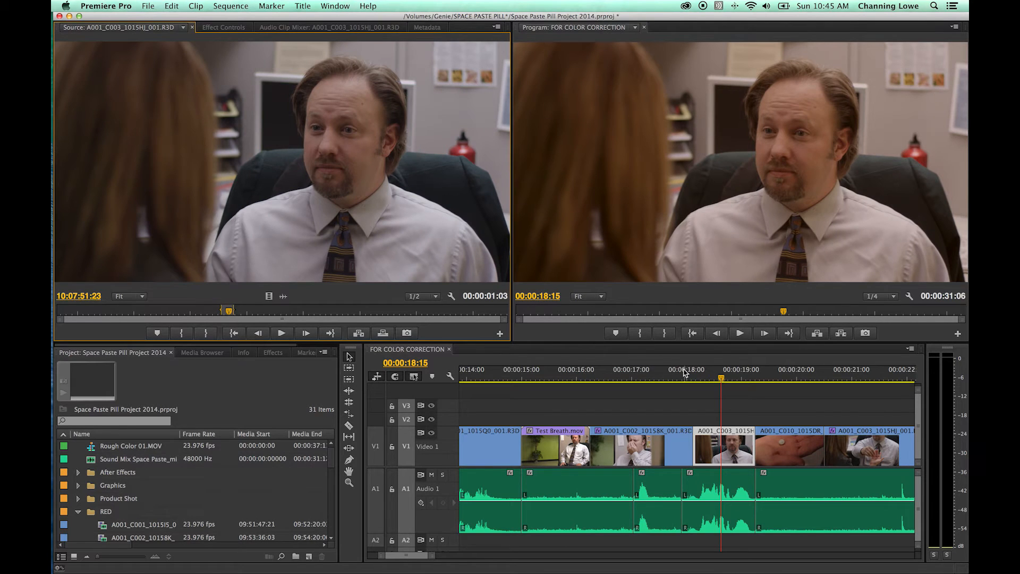
pyautogui.click(234, 27)
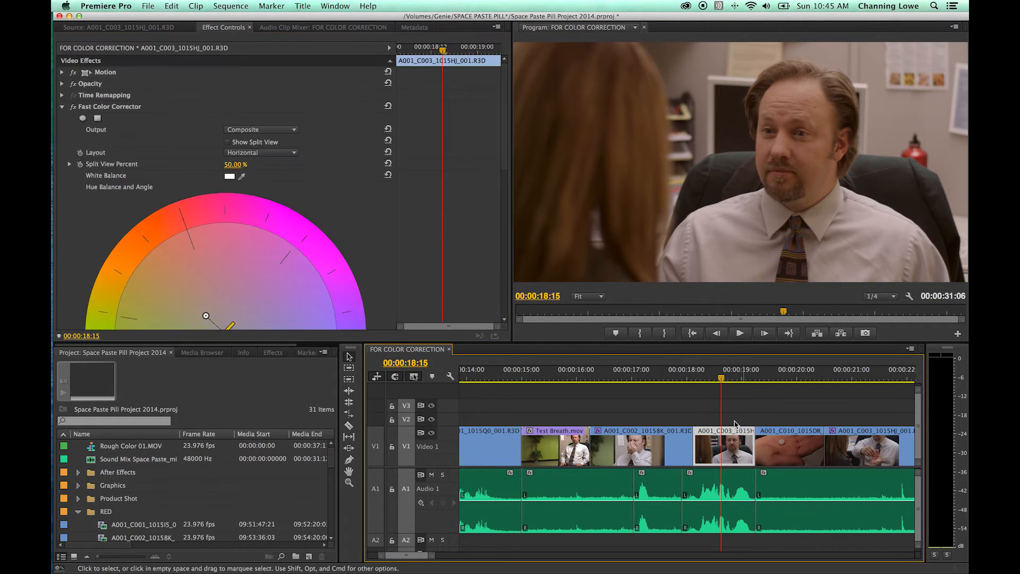
# Remove the color correction effects from both A001_C003_1015HJ clips, at about 18 and 21 seconds in the sequence
pyautogui.click(96, 109)
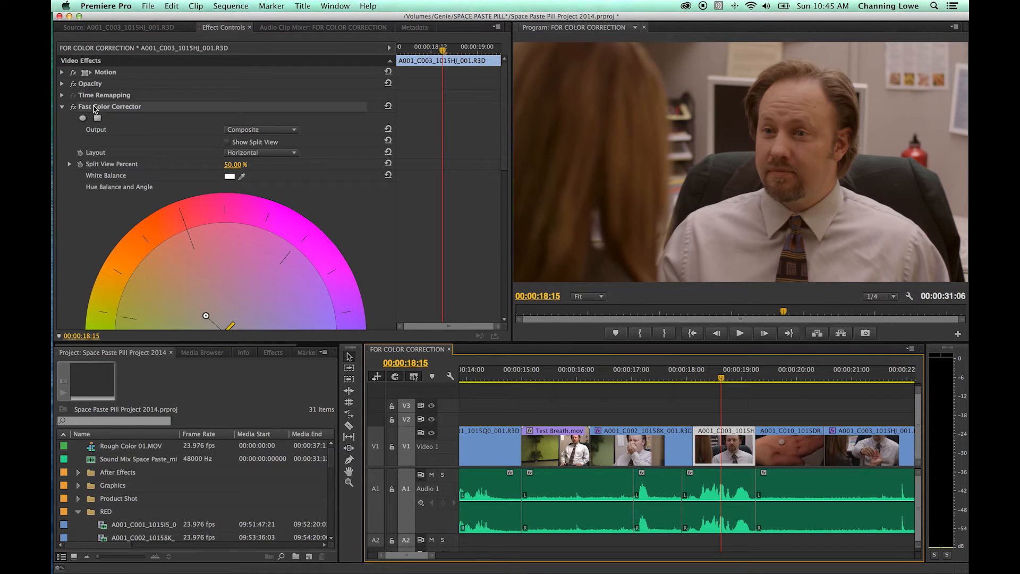
pyautogui.press('Delete')
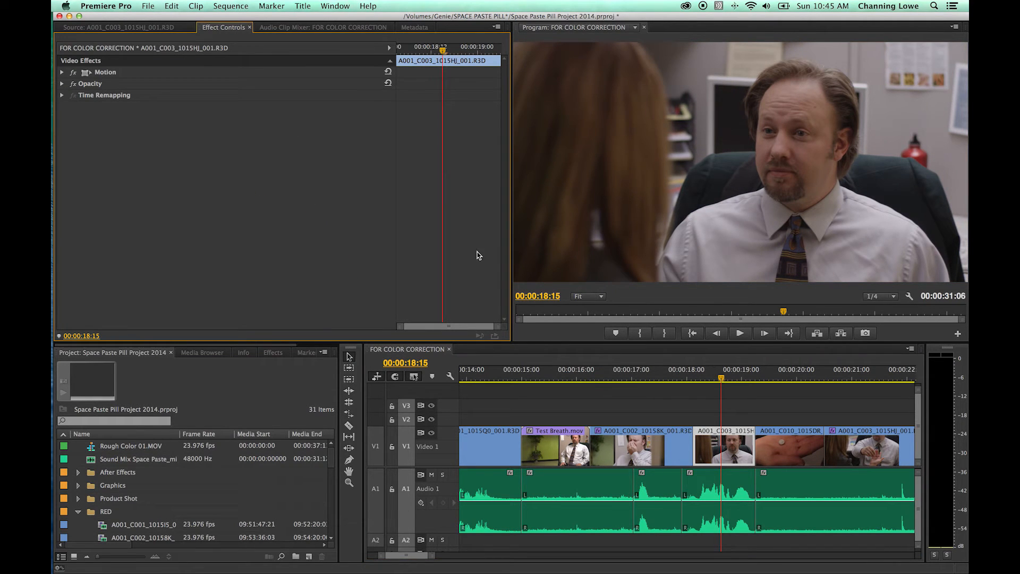
pyautogui.click(725, 416)
pyautogui.click(727, 432)
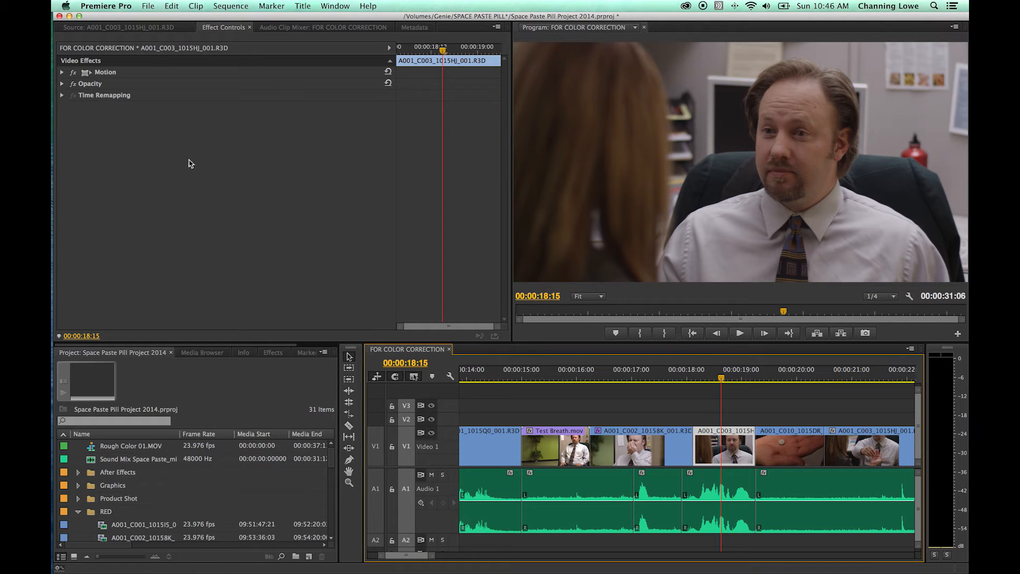
pyautogui.click(861, 439)
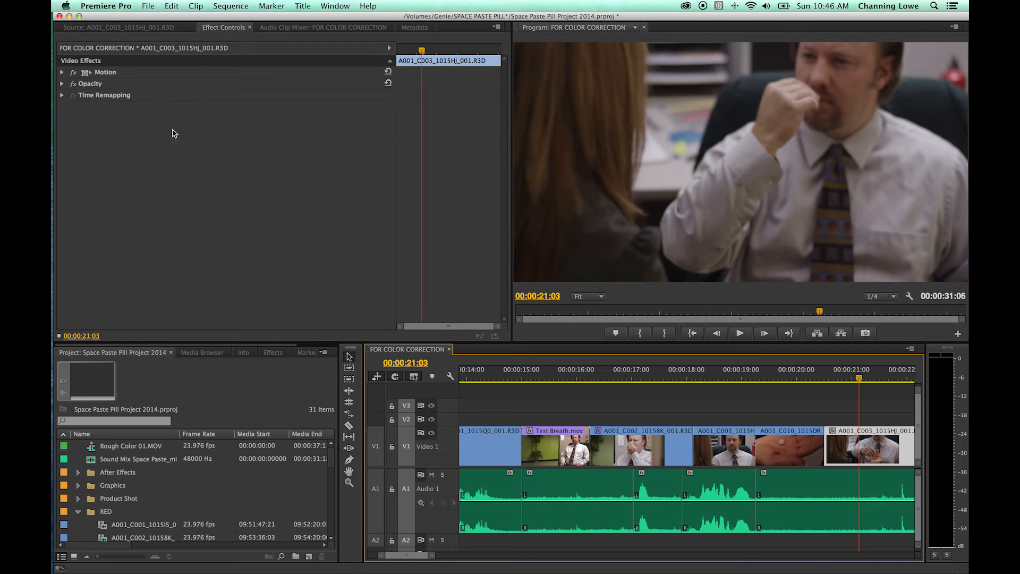
# Apply Luma Curve to the A001_C003_1015HJ clip at 00:00:18:15 and bend the curve into an S that darkens shadows and brightens highlights
pyautogui.click(721, 451)
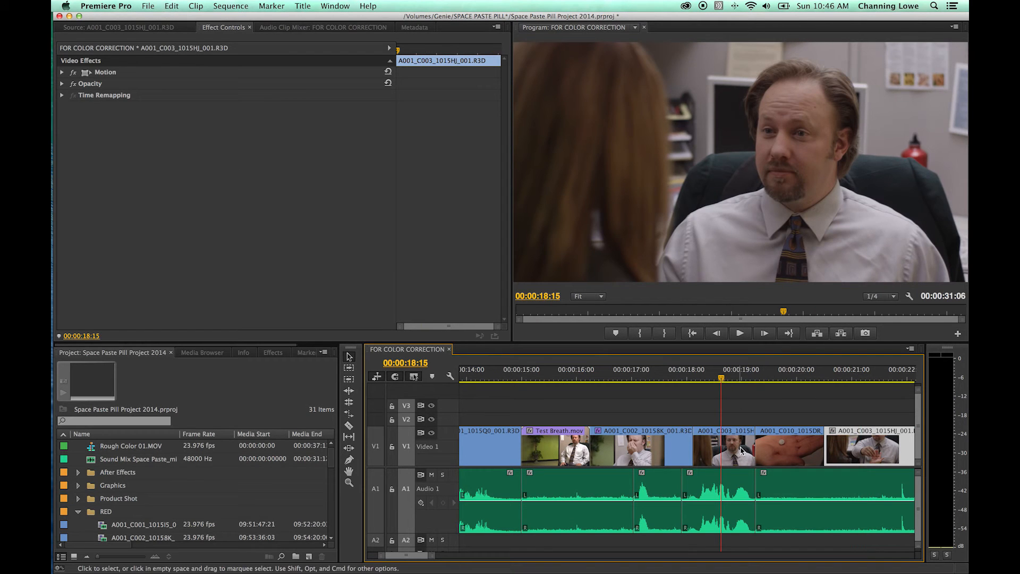
pyautogui.click(728, 446)
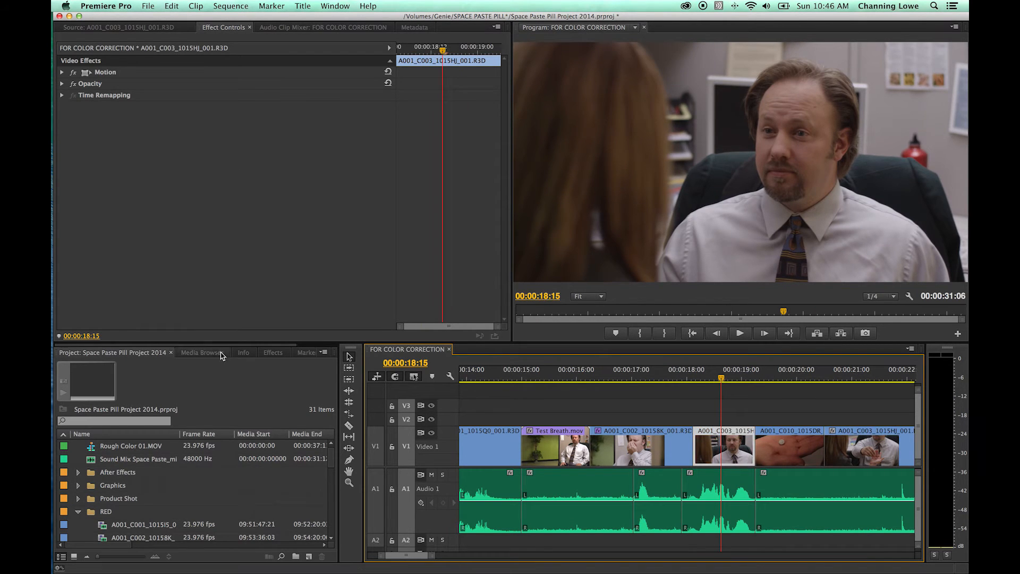
pyautogui.click(266, 353)
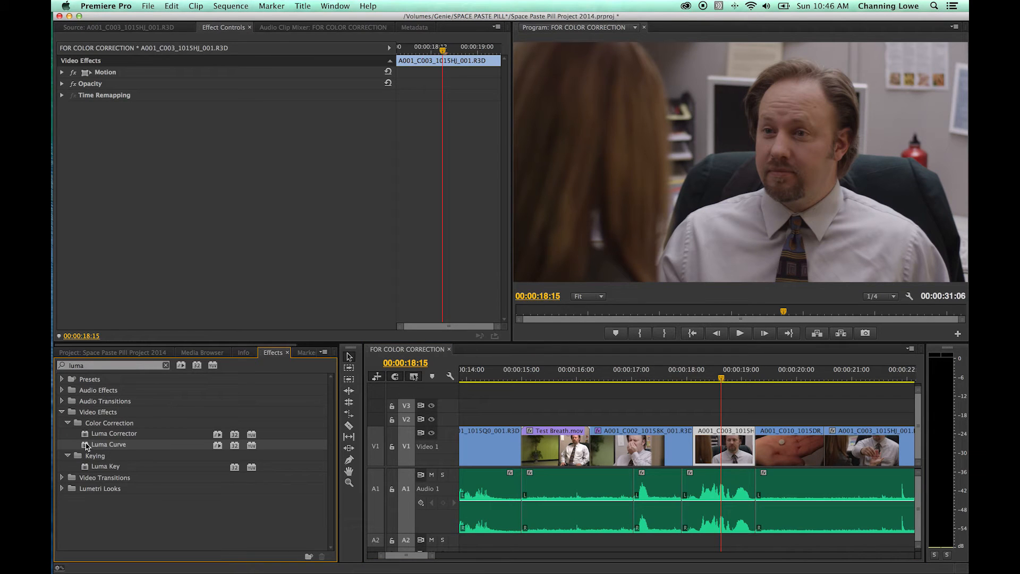
pyautogui.moveTo(85, 447); pyautogui.dragTo(726, 435)
pyautogui.moveTo(110, 298); pyautogui.dragTo(117, 307)
pyautogui.moveTo(166, 263); pyautogui.dragTo(164, 236)
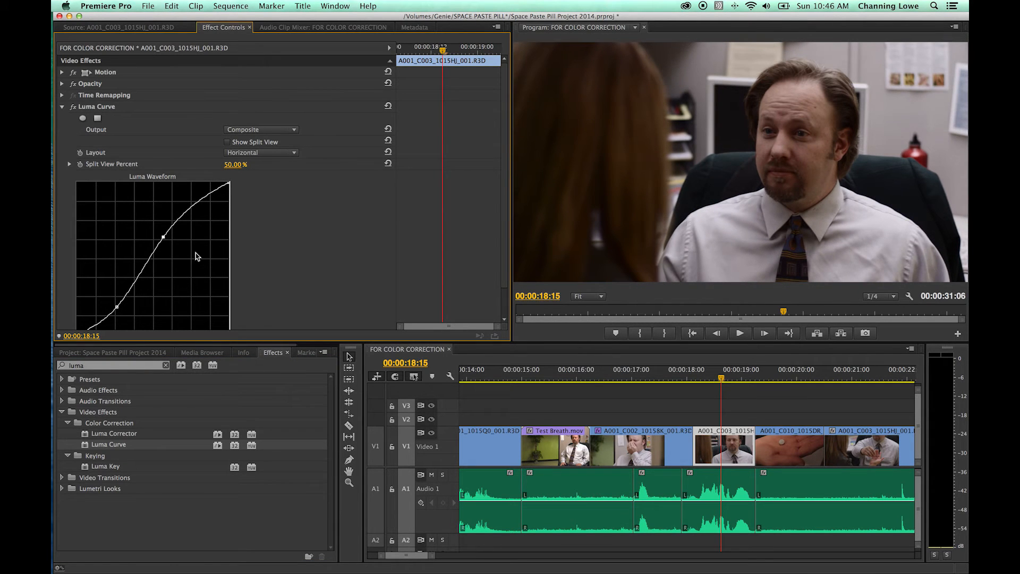
# Compare the two A001_C003_1015HJ shots, then copy the Luma Curve effect from the first onto the one at about 21 seconds
pyautogui.moveTo(728, 383); pyautogui.dragTo(859, 378)
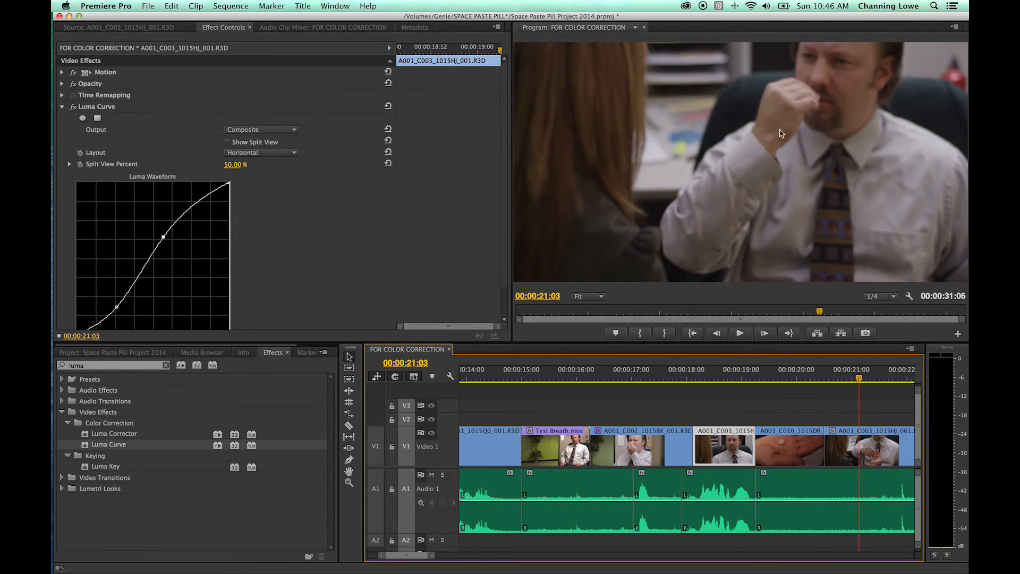
pyautogui.click(735, 377)
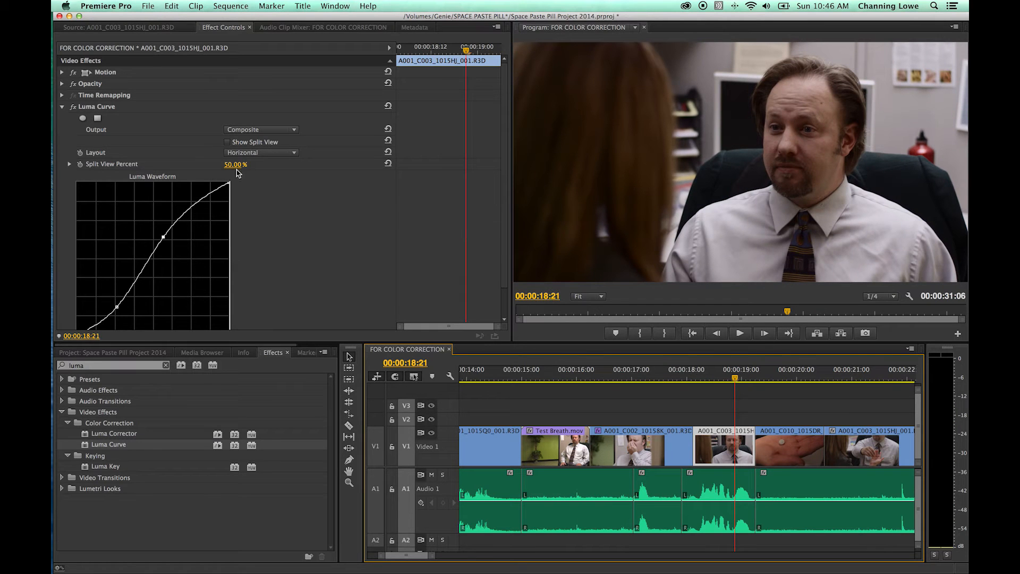
pyautogui.click(103, 106)
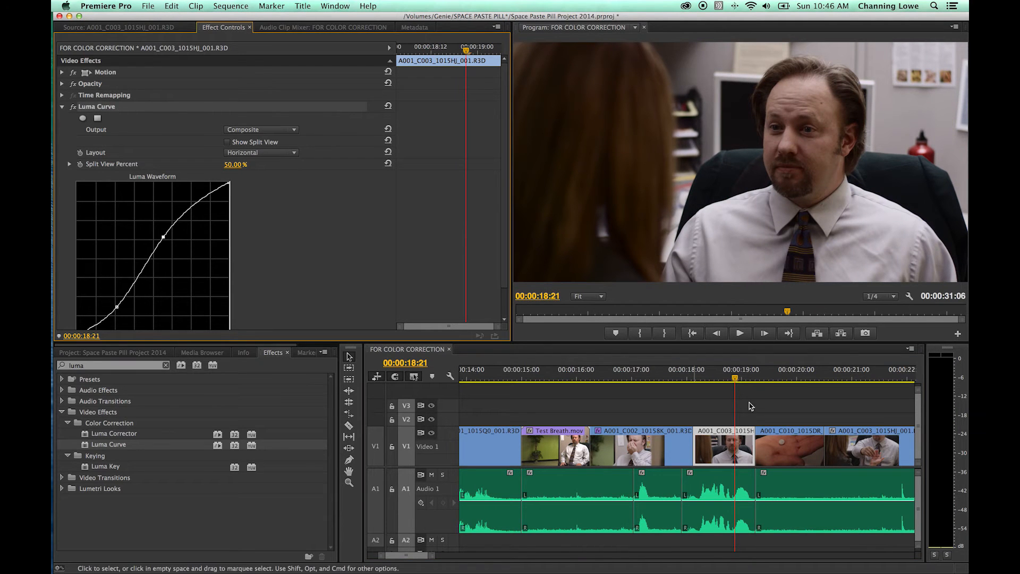
pyautogui.click(852, 377)
pyautogui.click(862, 446)
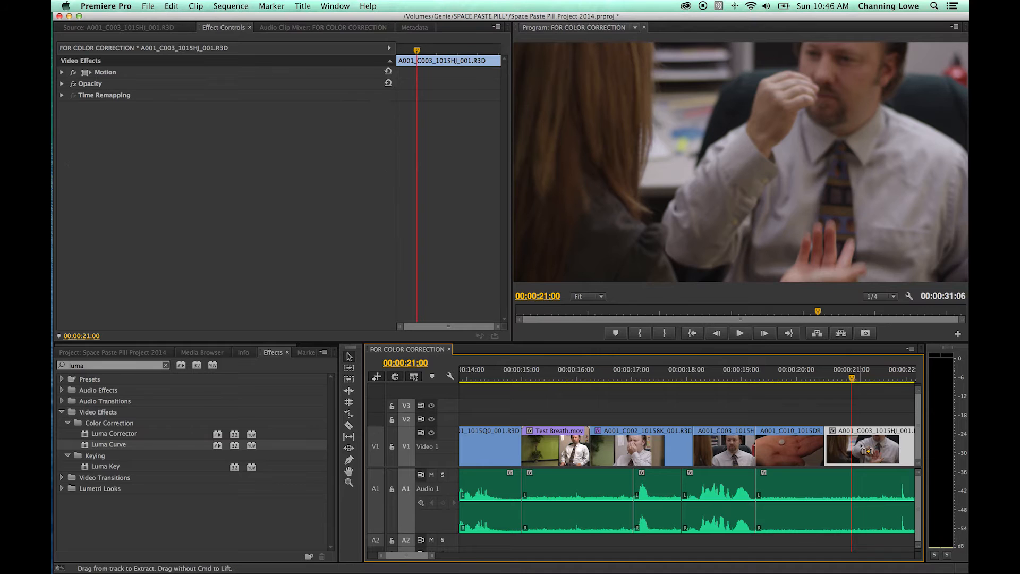
pyautogui.press('super+v')
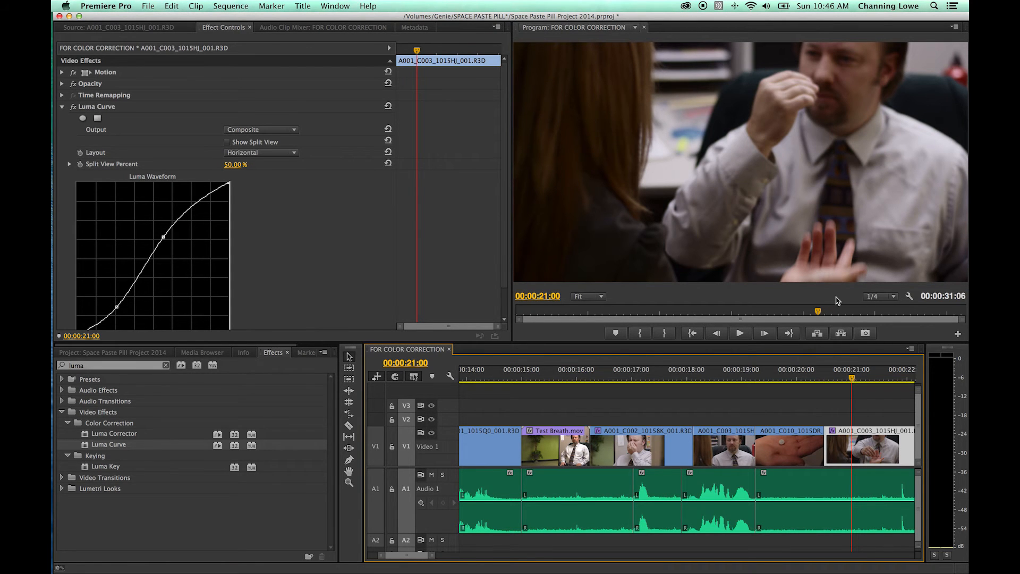
pyautogui.moveTo(864, 372); pyautogui.dragTo(878, 374)
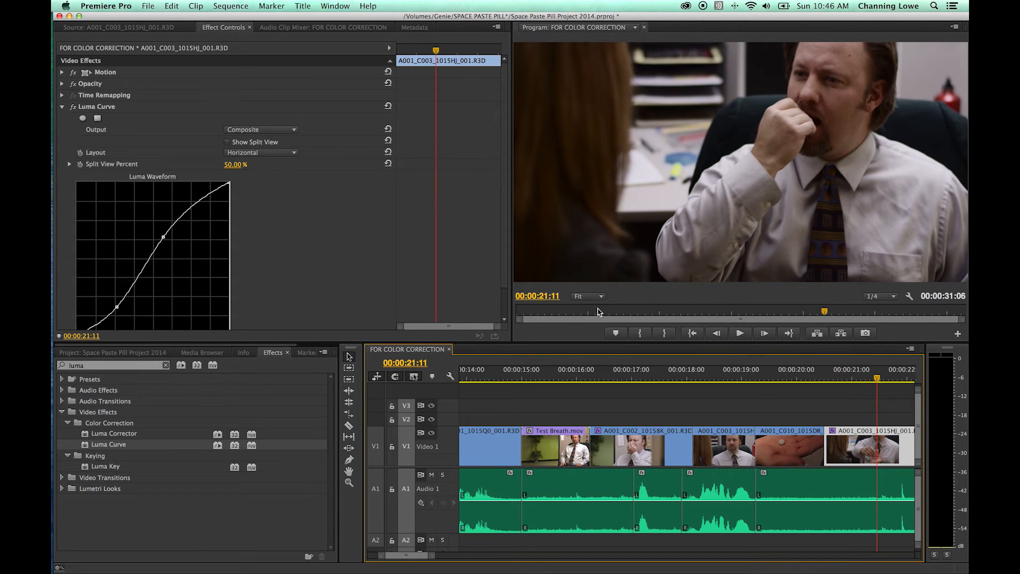
# Undo the pasted Luma Curve on the later clip and delete the Luma Curve effect from the clip at about 18 seconds
pyautogui.press('super+z')
pyautogui.click(723, 372)
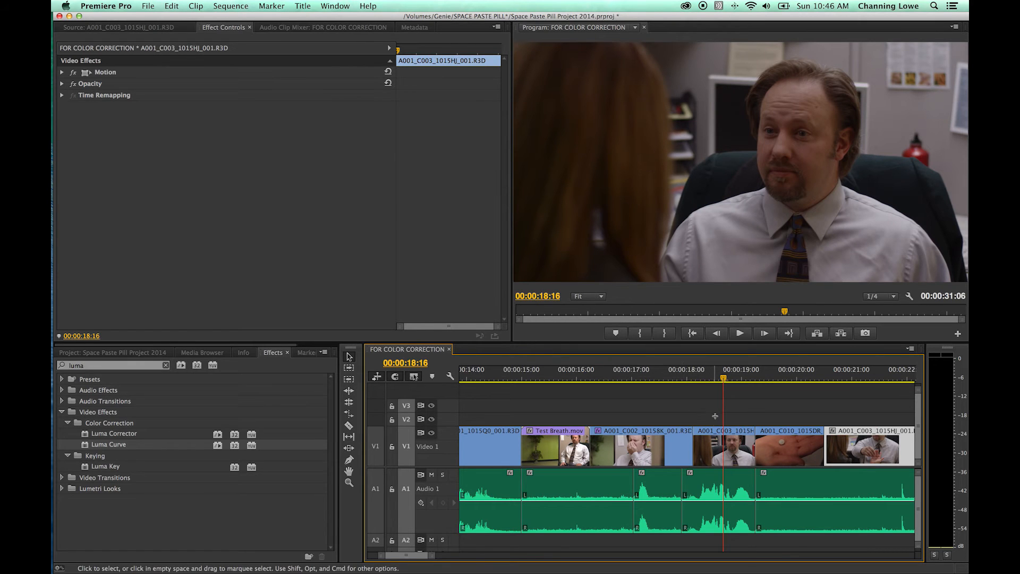
pyautogui.click(717, 446)
pyautogui.click(113, 110)
pyautogui.press('Delete')
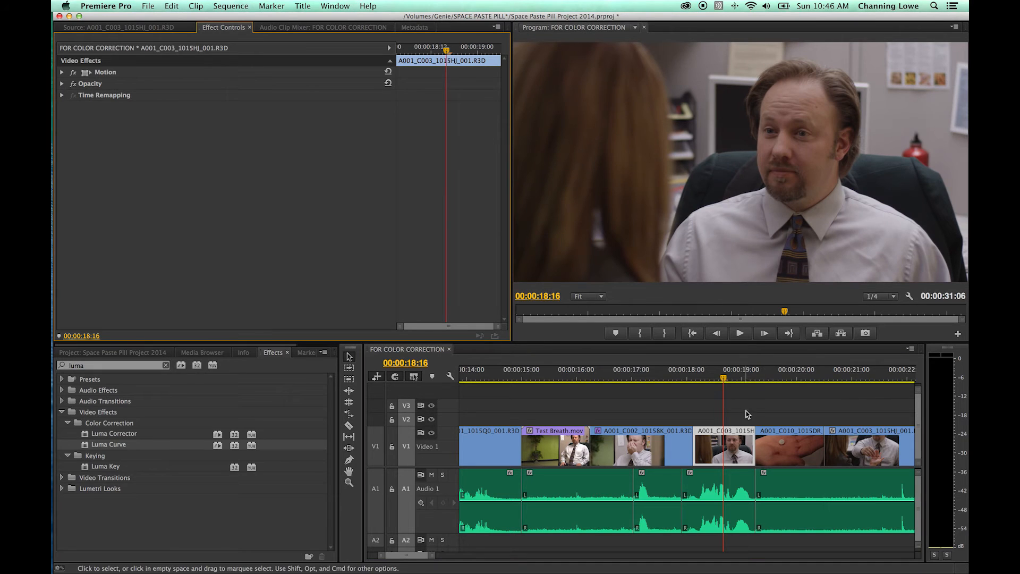
pyautogui.click(716, 379)
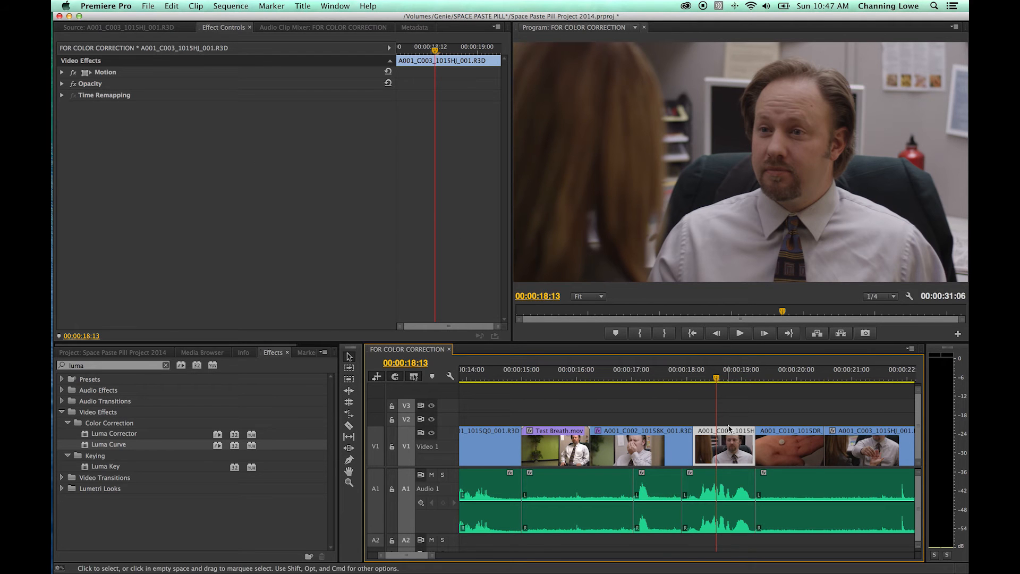
# Open the A001_C003_1015HJ clip's source in the Source monitor and dock Effect Controls as a separate panel beside it
pyautogui.doubleClick(729, 428)
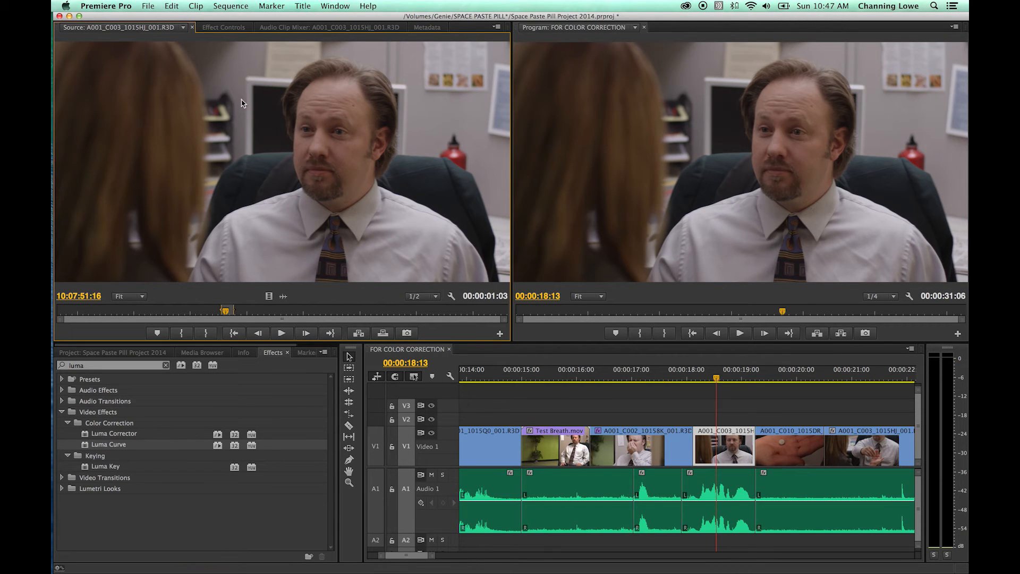
pyautogui.click(219, 28)
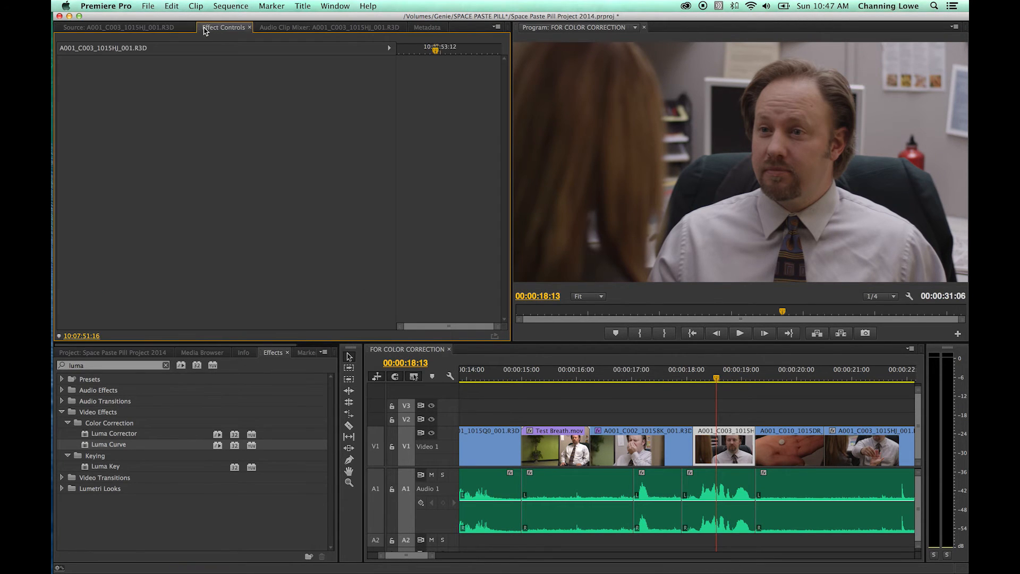
pyautogui.moveTo(199, 28); pyautogui.dragTo(286, 87)
pyautogui.moveTo(467, 143); pyautogui.dragTo(488, 145)
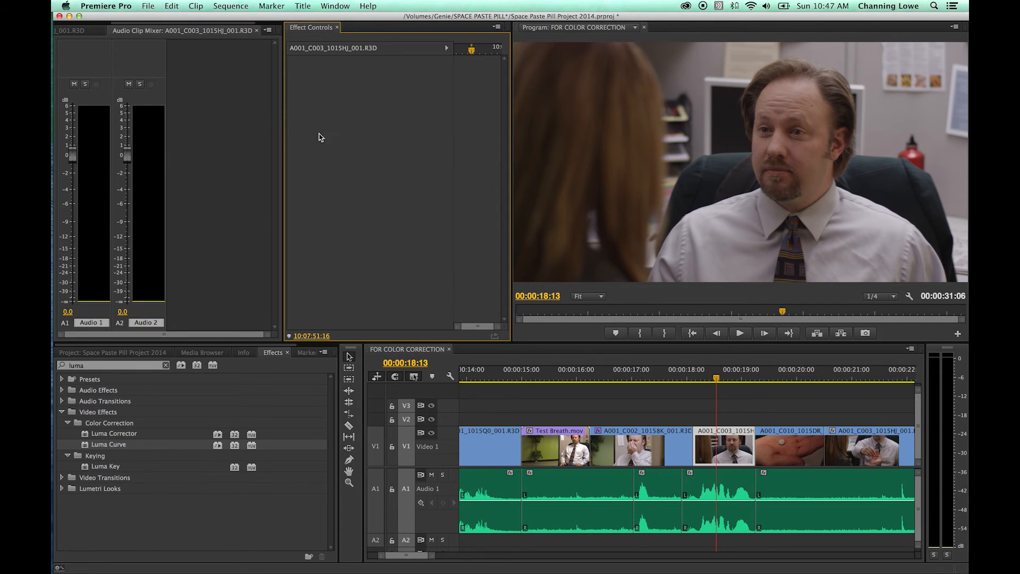
pyautogui.click(81, 30)
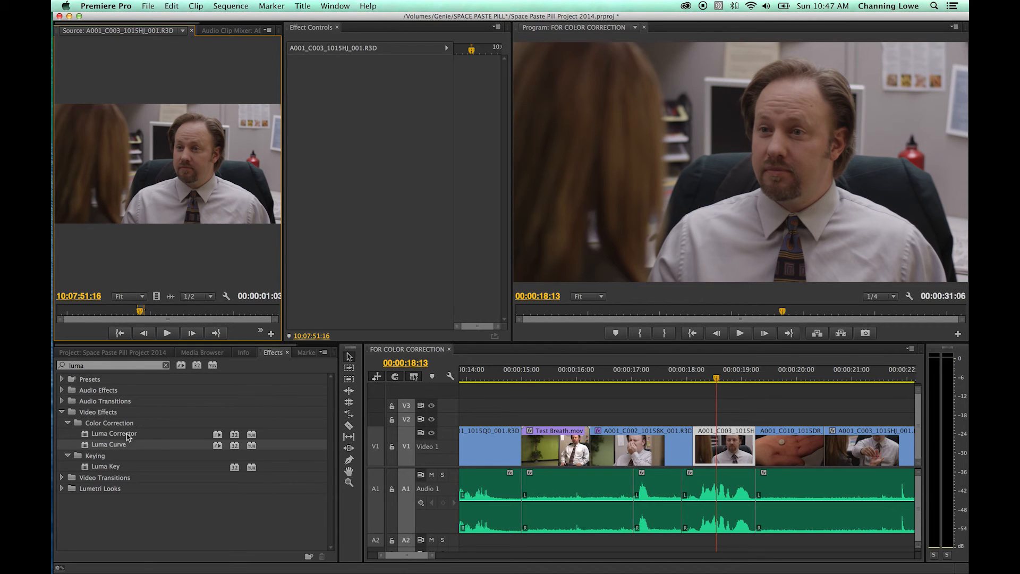
# Apply Luma Curve to the A001_C003_1015HJ source clip and bend the curve into an S that darkens shadows and brightens highlights
pyautogui.moveTo(86, 449); pyautogui.dragTo(320, 170)
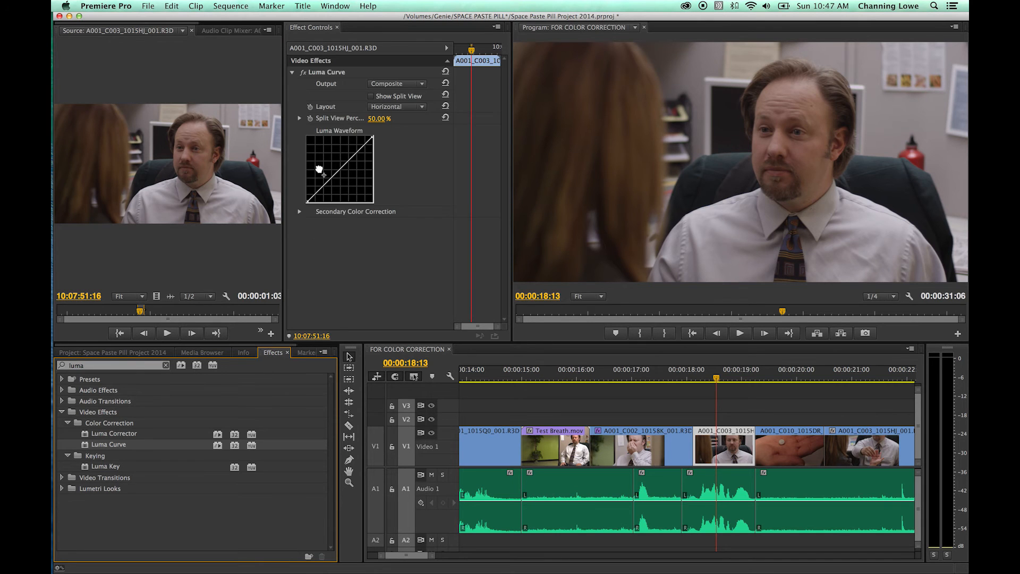
pyautogui.moveTo(323, 187)
pyautogui.mouseDown()
pyautogui.moveTo(344, 158)
pyautogui.moveTo(330, 188)
pyautogui.mouseUp()
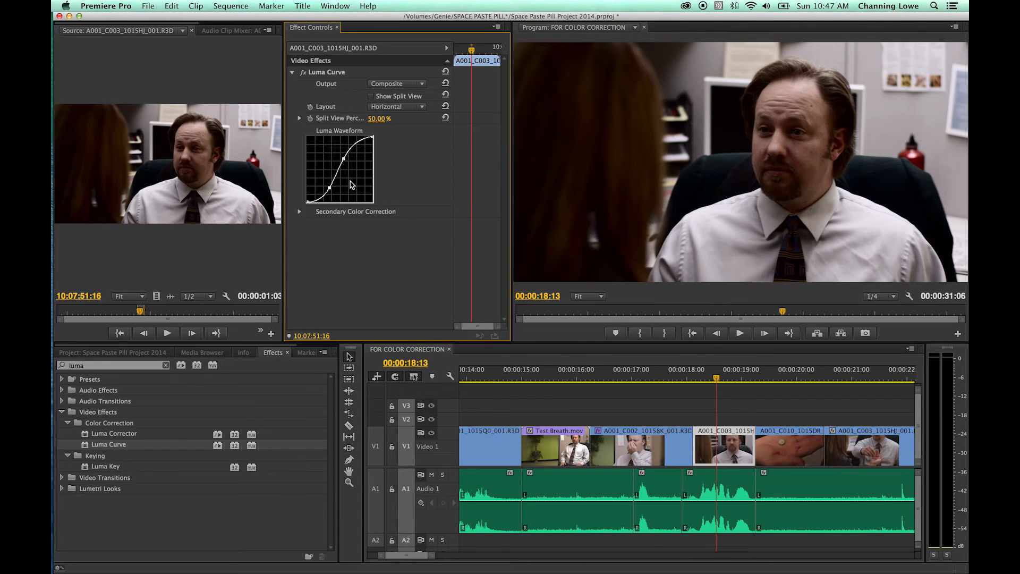
pyautogui.moveTo(345, 159); pyautogui.dragTo(343, 158)
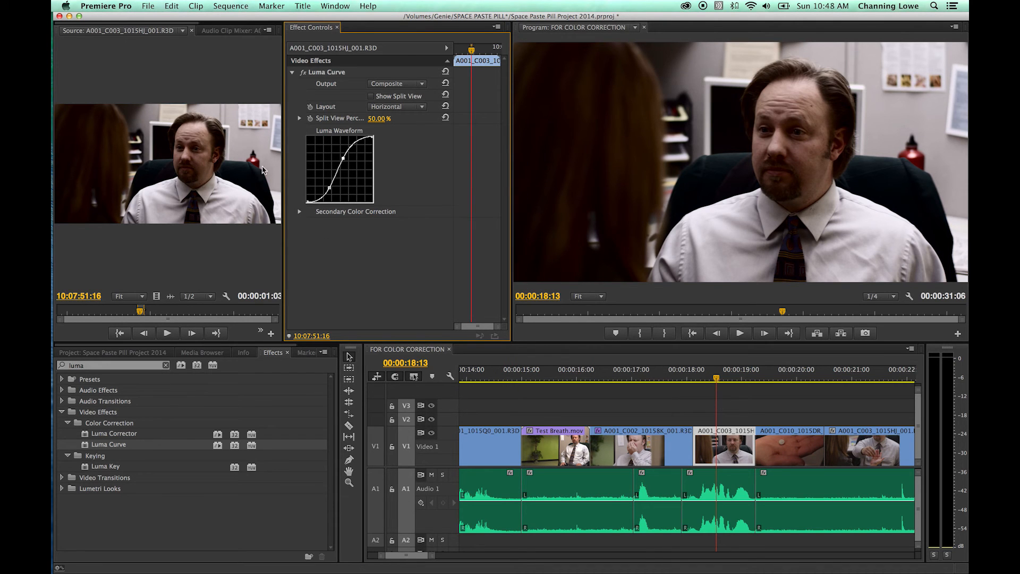
# Check the effects listed on the A001_C003_1015HJ timeline clip and compare the shots at 00:00:18:17 and 00:00:21:00
pyautogui.click(722, 406)
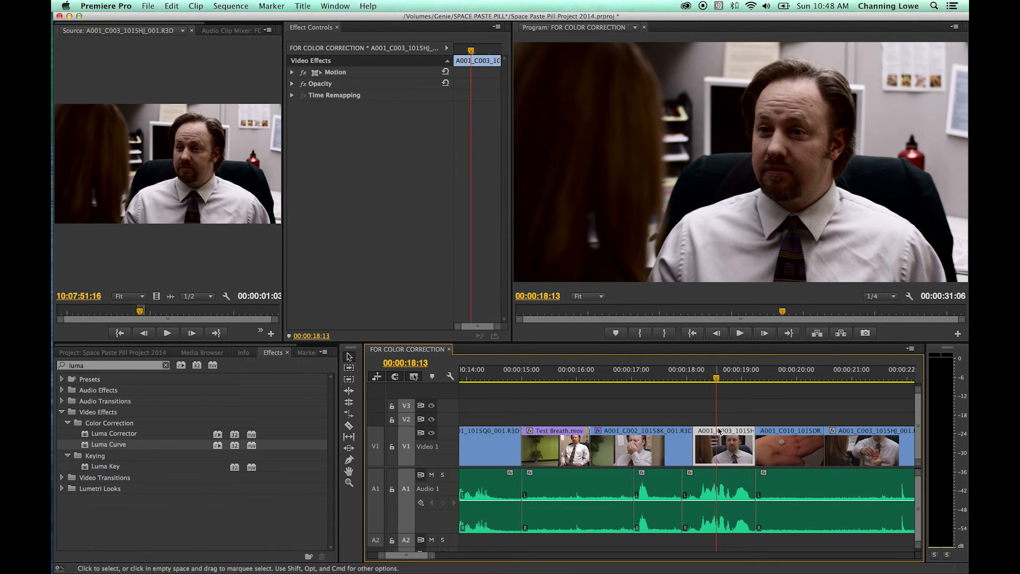
pyautogui.click(732, 418)
pyautogui.click(722, 441)
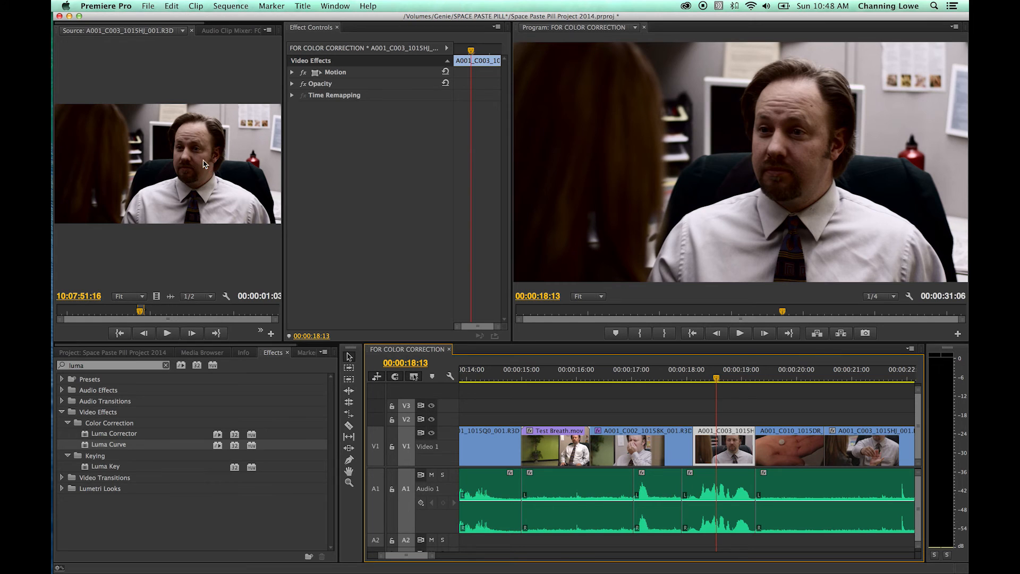
pyautogui.click(728, 379)
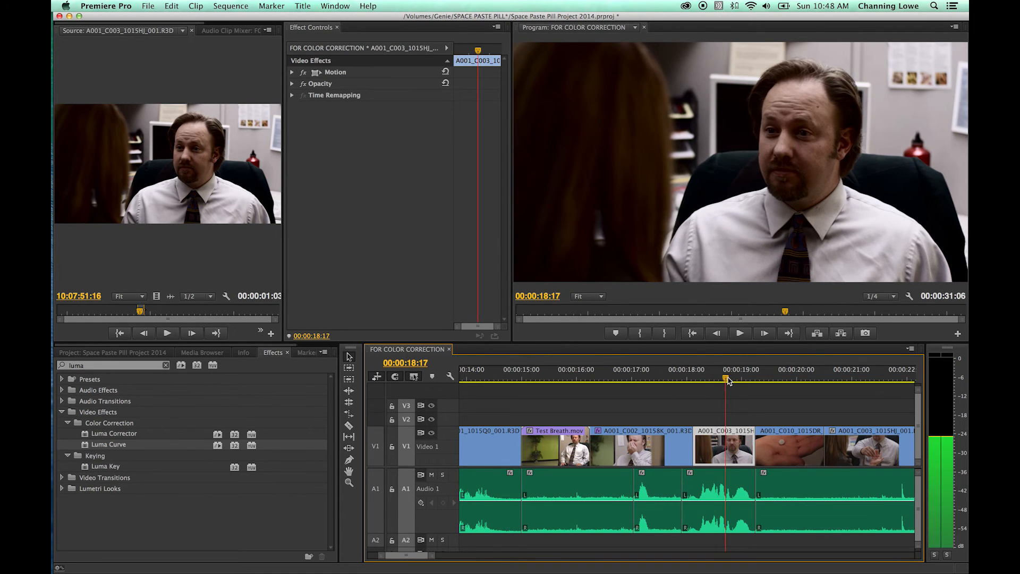
pyautogui.click(852, 375)
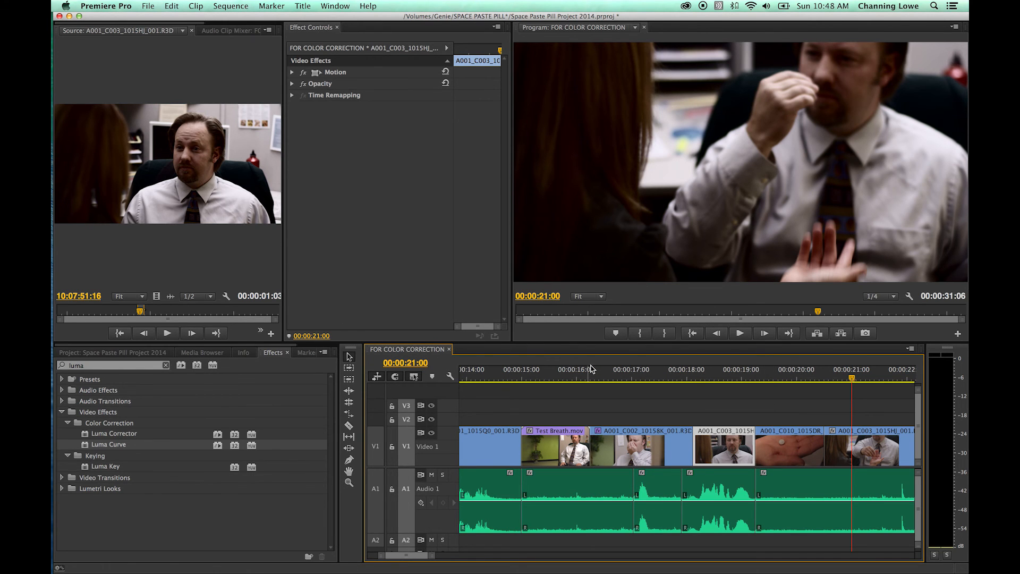
pyautogui.click(727, 387)
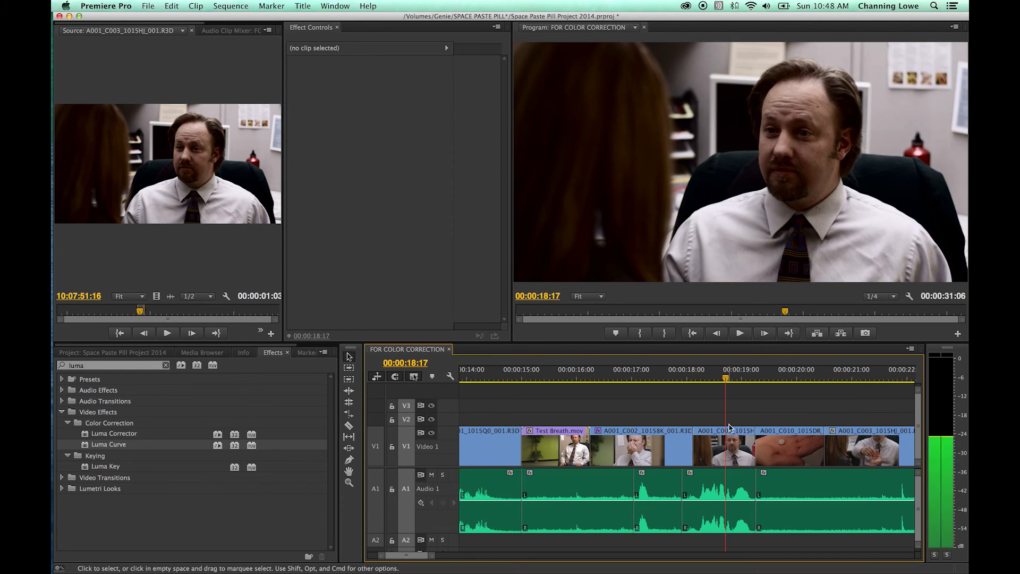
# Open the A001_C002_1015BK timeline clip in the Source monitor
pyautogui.rightClick(735, 453)
pyautogui.click(688, 447)
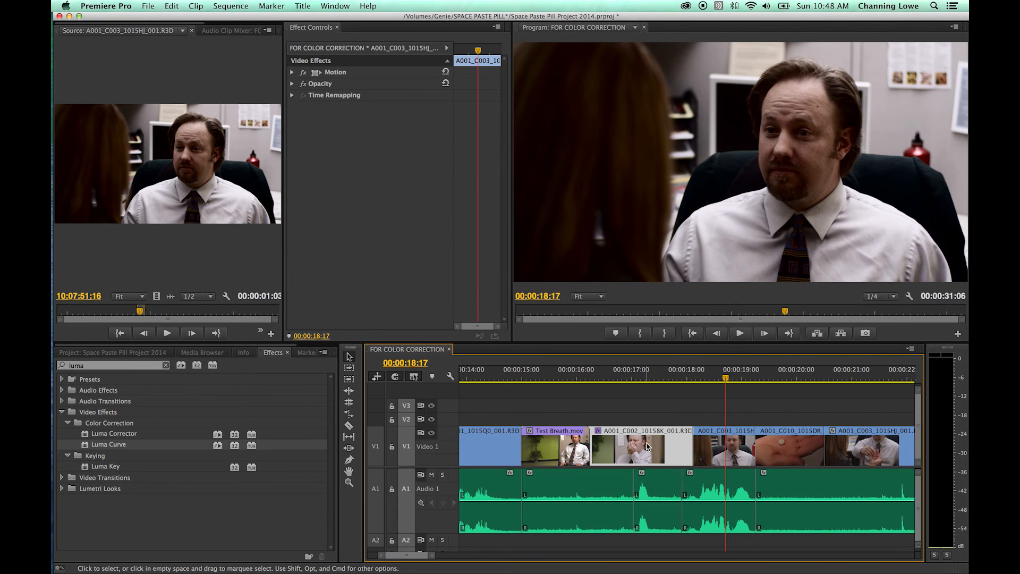
pyautogui.doubleClick(689, 447)
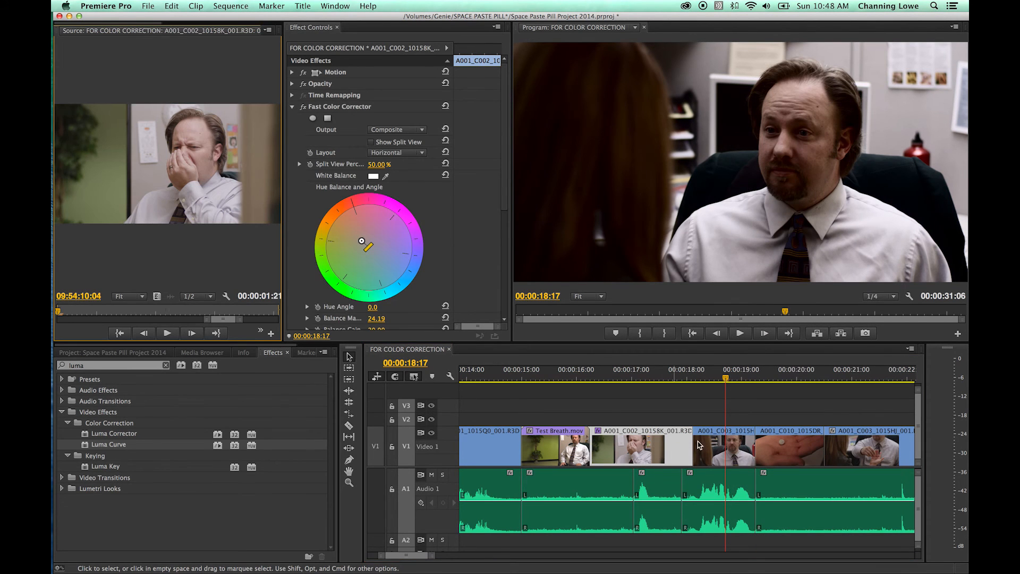
# Reveal the A001_C003_1015HJ timeline clip in the project and open its master clip in the Source monitor
pyautogui.rightClick(729, 443)
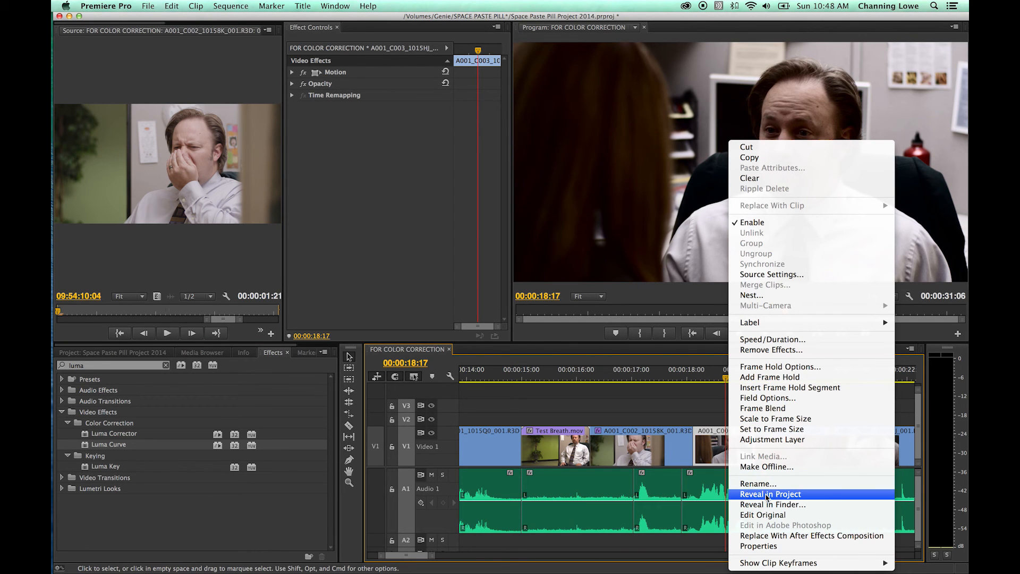
pyautogui.click(716, 401)
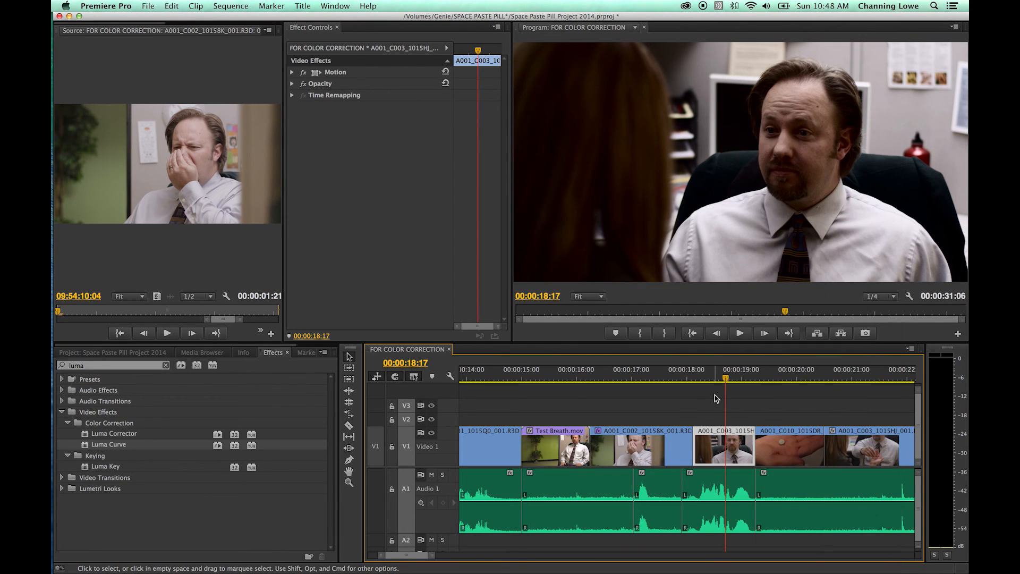
pyautogui.rightClick(732, 444)
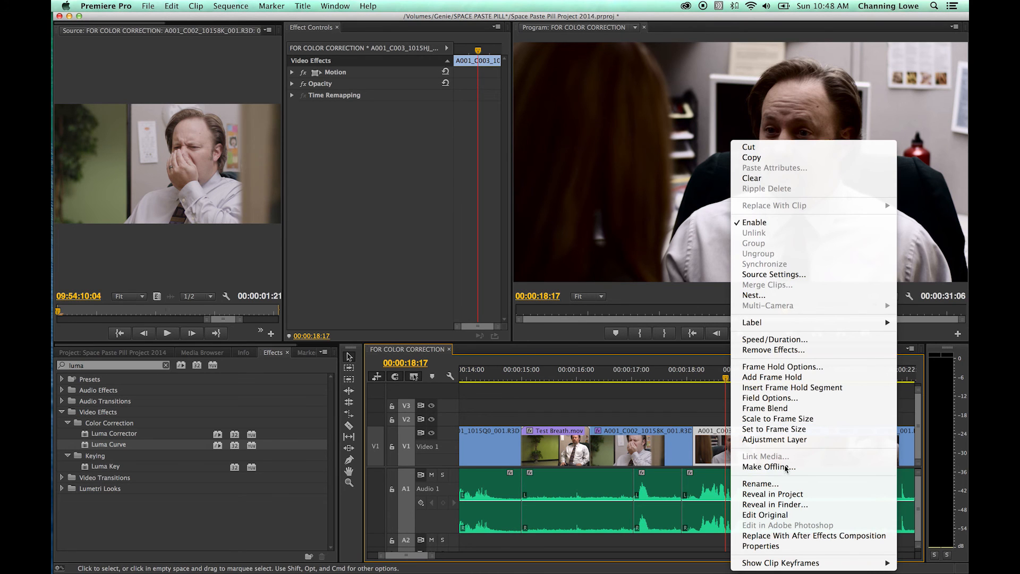
pyautogui.click(788, 496)
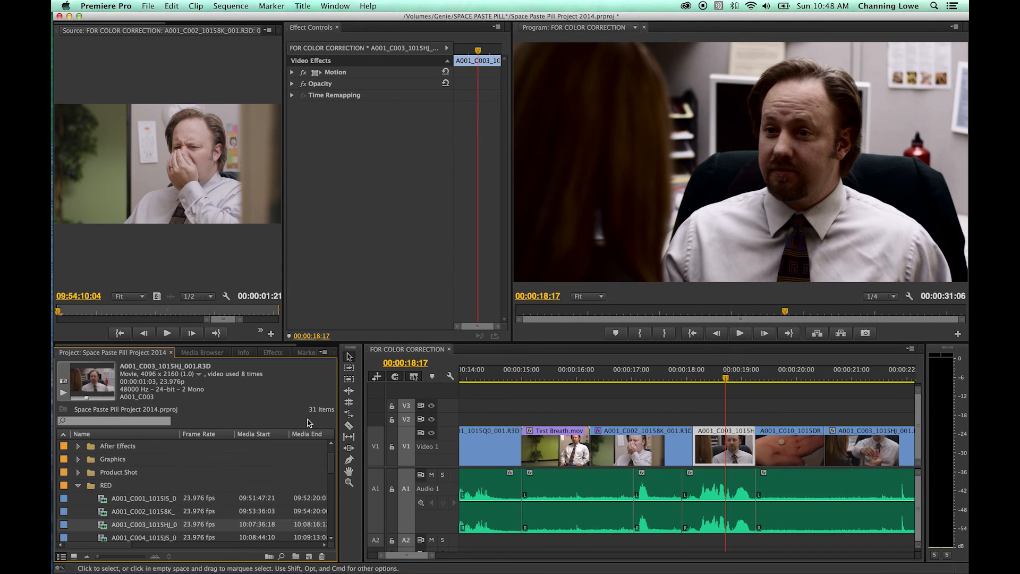
pyautogui.doubleClick(106, 525)
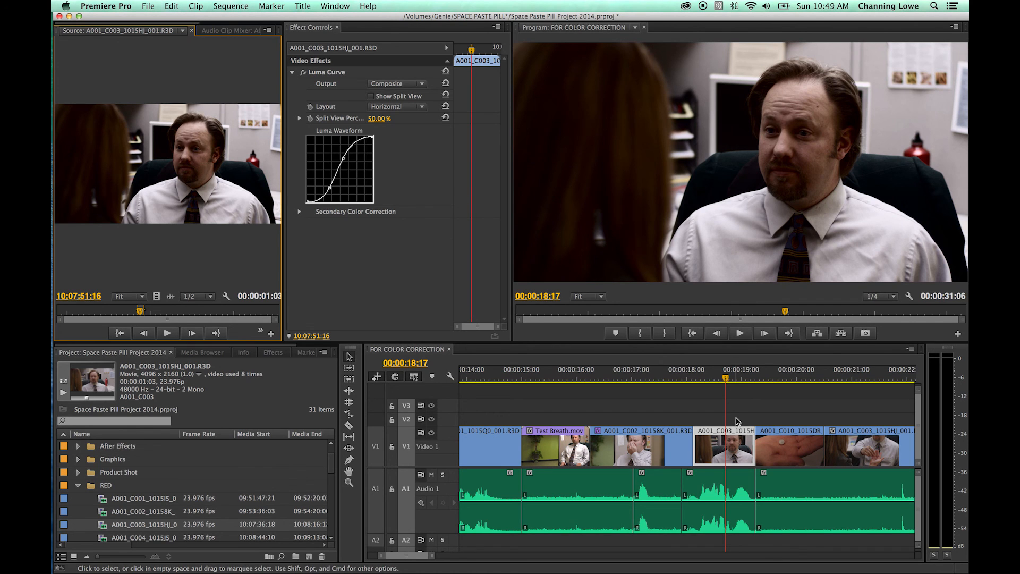
# Park the sequence playhead at 00:00:18:14 and the A001_C003_1015HJ source clip at 10:07:51:17
pyautogui.click(721, 378)
pyautogui.moveTo(722, 379); pyautogui.dragTo(719, 379)
pyautogui.hotkey('shift', '2')
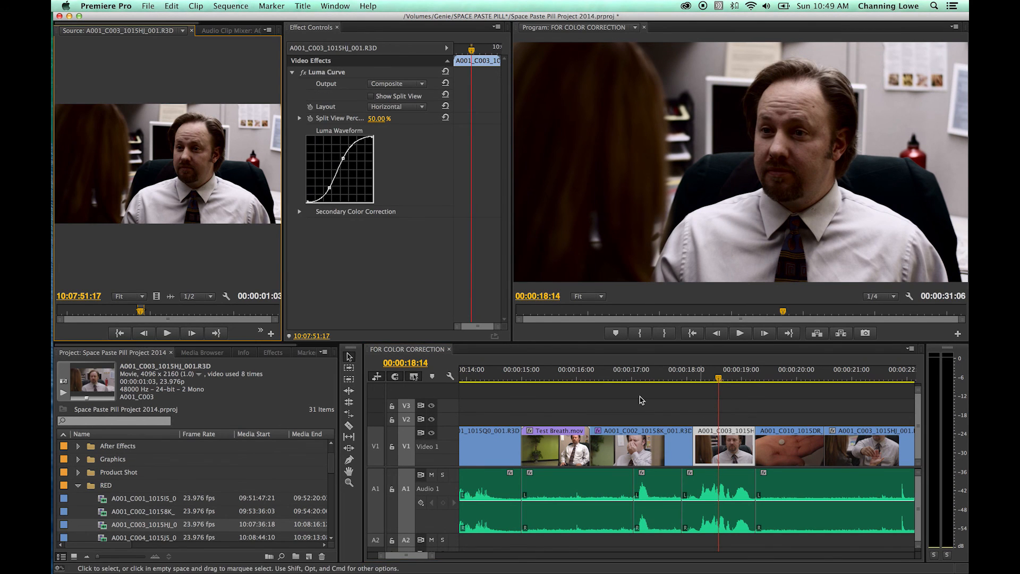
pyautogui.press('Right')
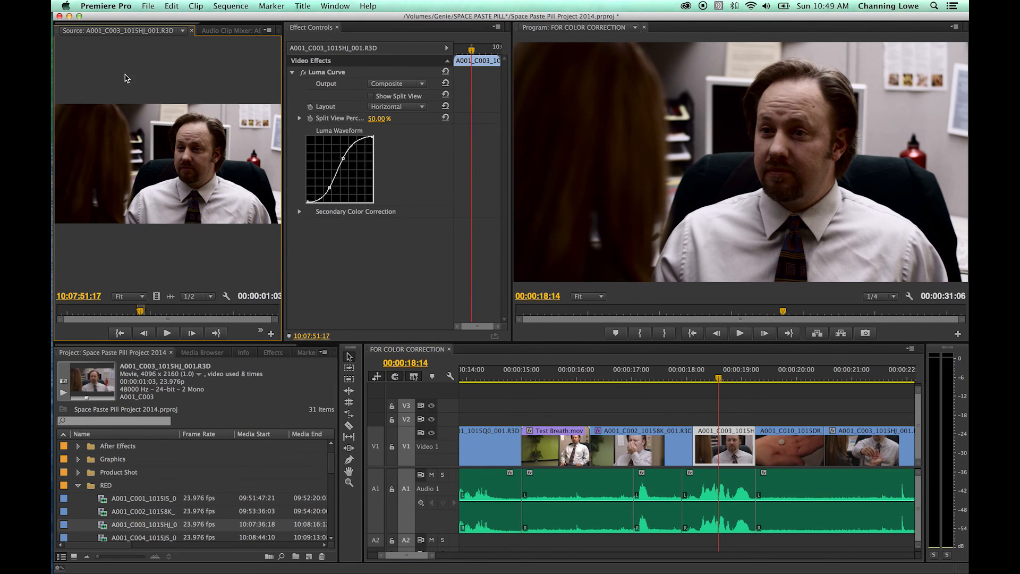